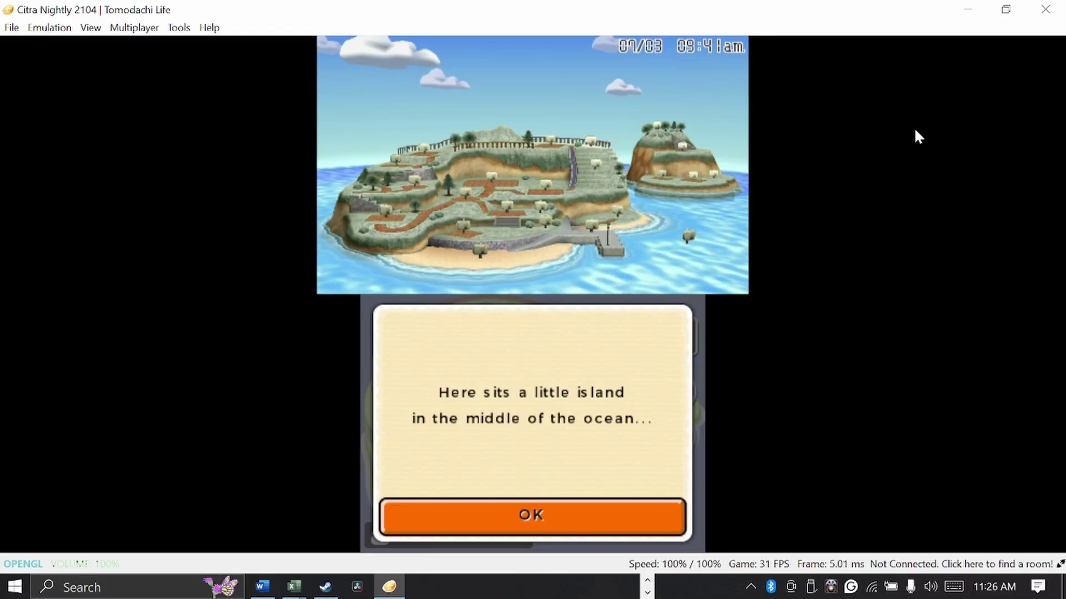
# Advance the intro, confirm the entered island name, and continue to the create-a-Mii prompt.
pyautogui.click(546, 516)
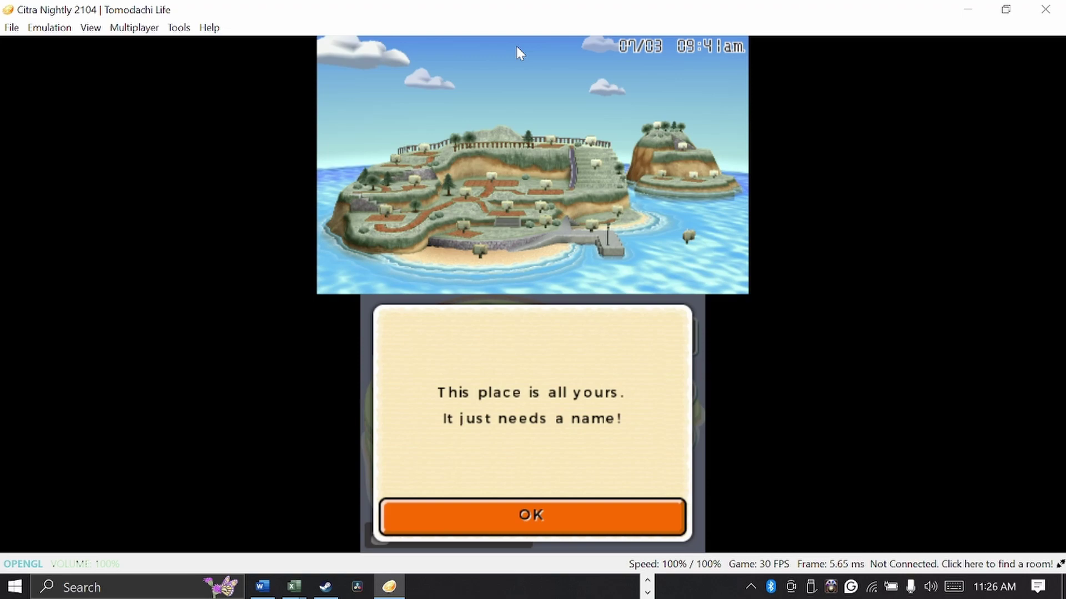
pyautogui.click(548, 509)
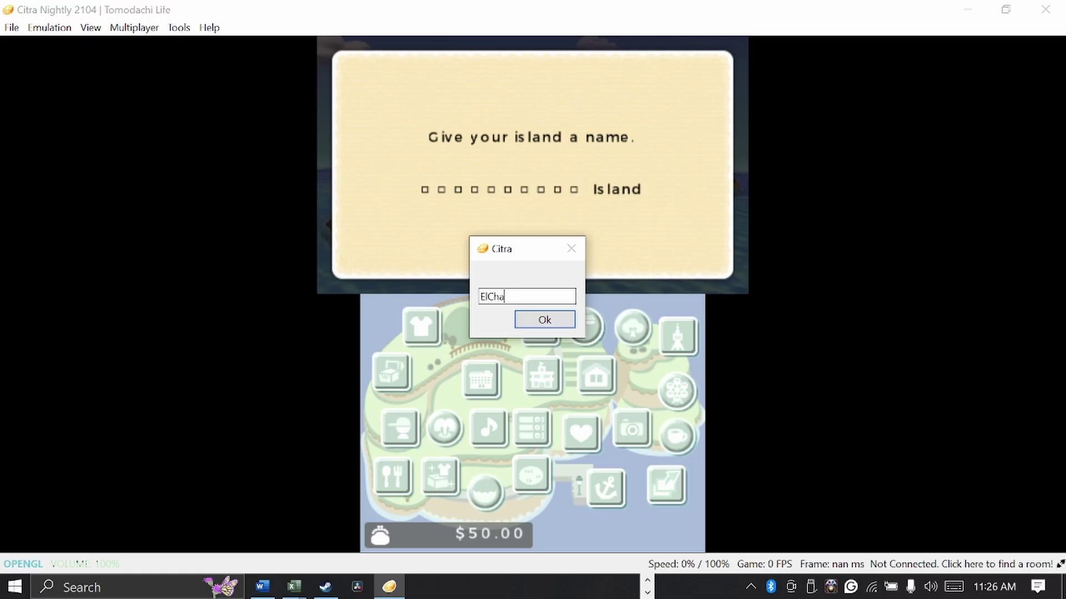
pyautogui.click(546, 321)
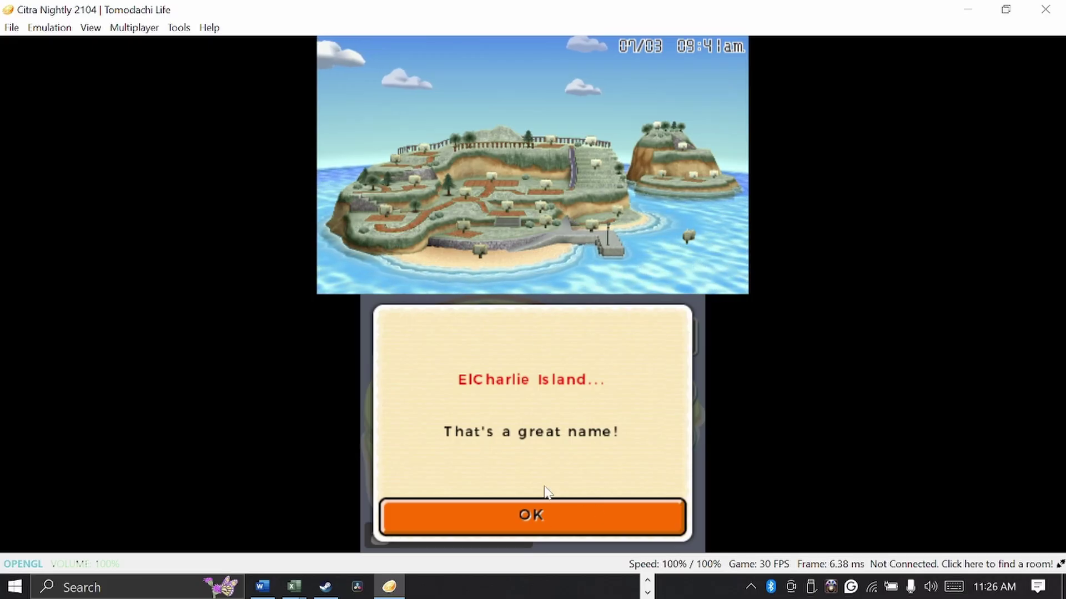
pyautogui.click(540, 516)
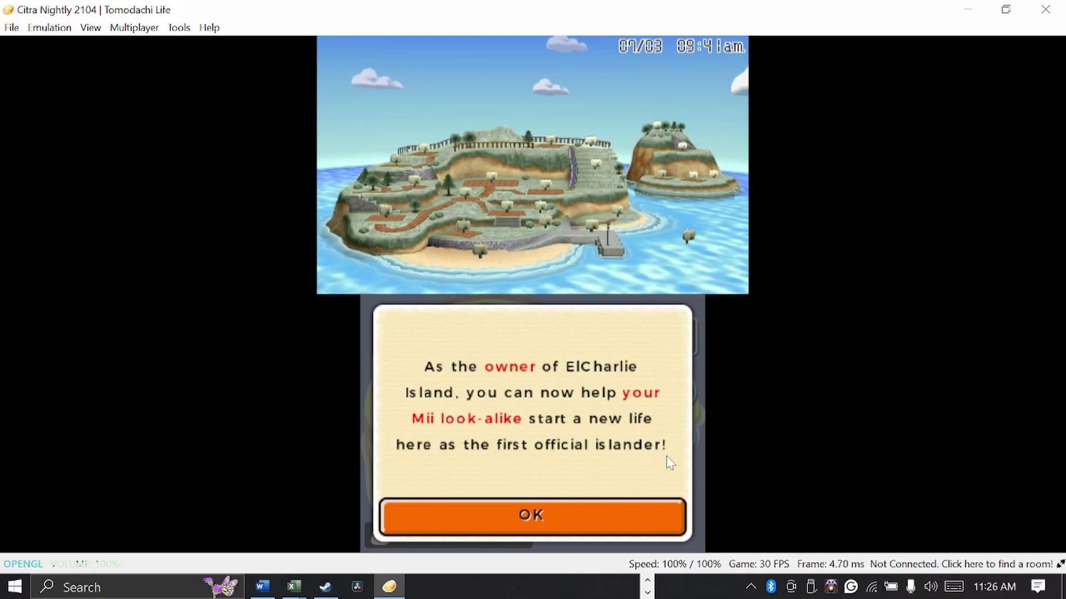
pyautogui.click(544, 517)
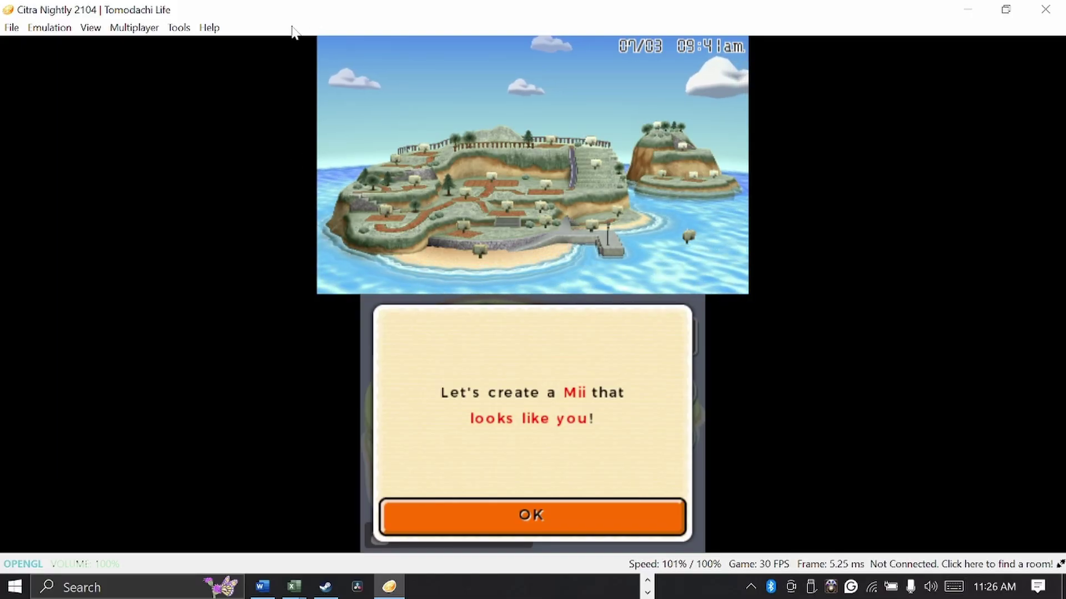
# Save the current game state to slot 1 via Emulation > Save State.
pyautogui.click(39, 30)
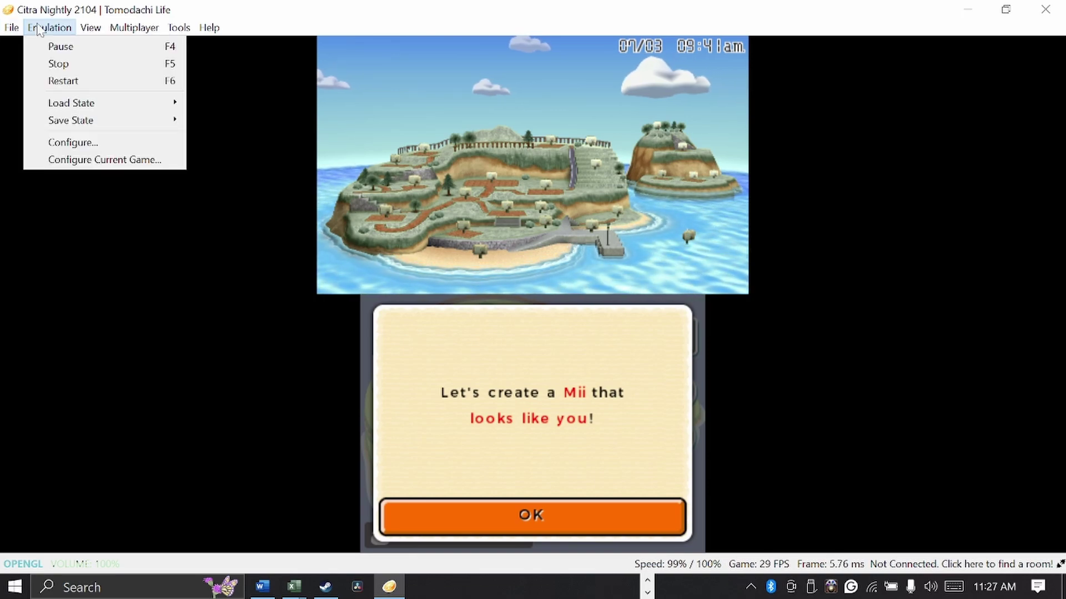
pyautogui.moveTo(71, 120)
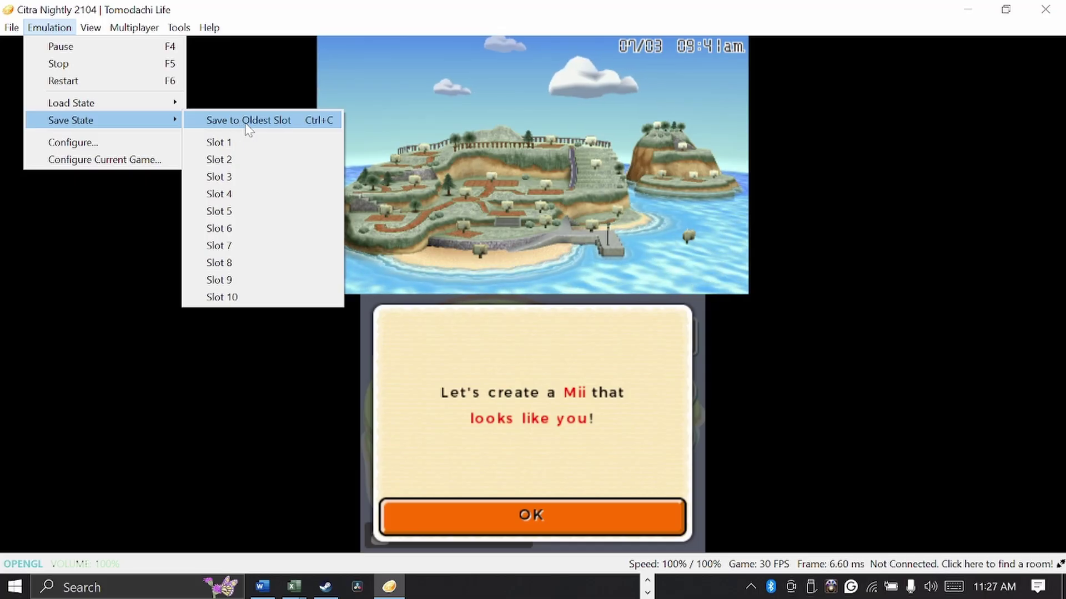
pyautogui.click(292, 125)
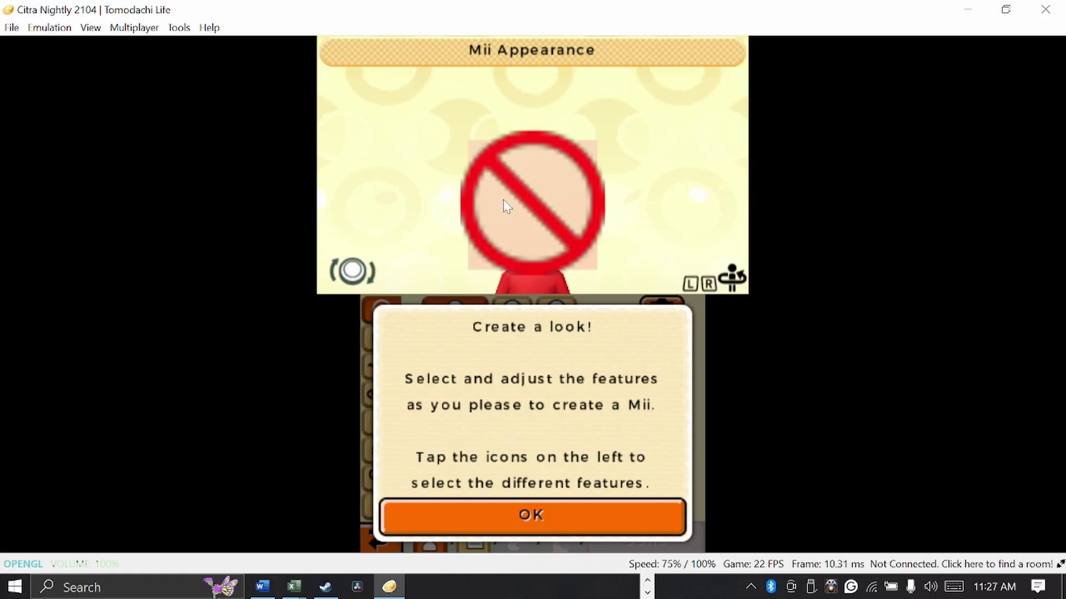
# Load the slot 1 save state and dismiss the Savestates warning.
pyautogui.click(48, 33)
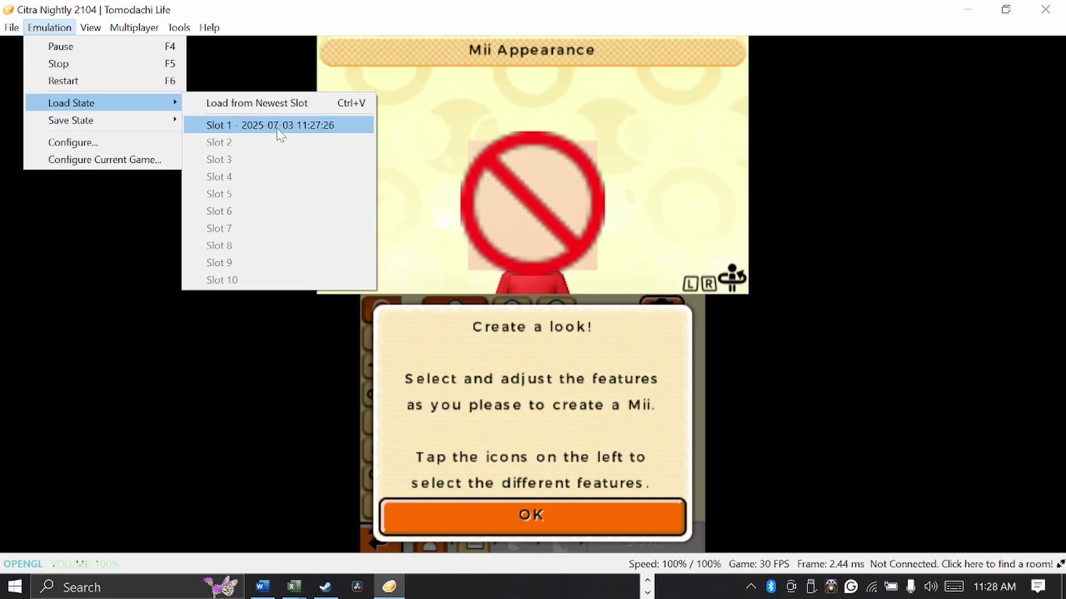
pyautogui.click(317, 117)
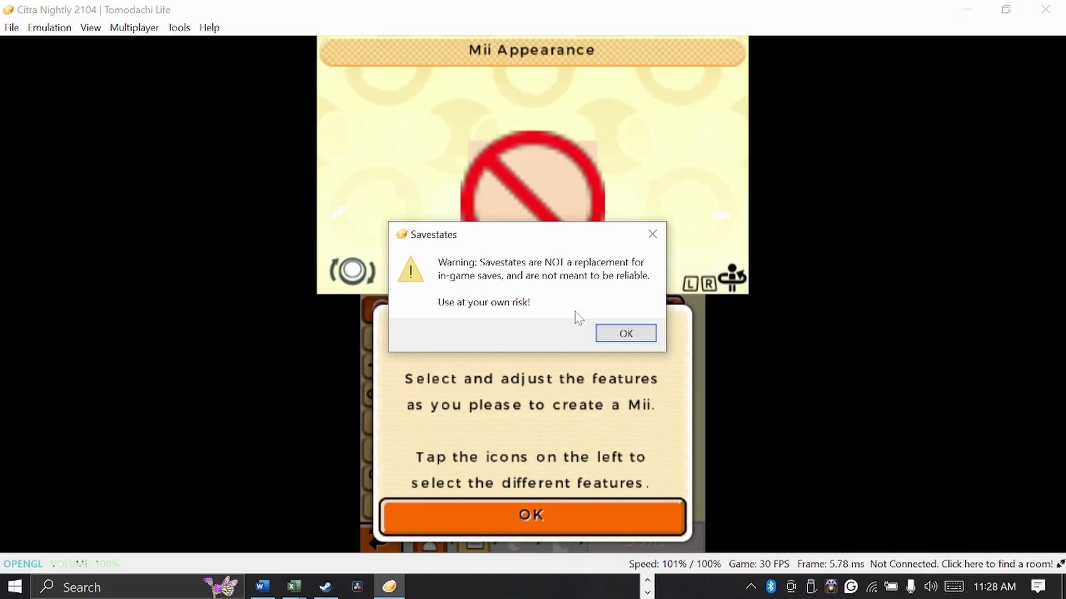
pyautogui.click(618, 333)
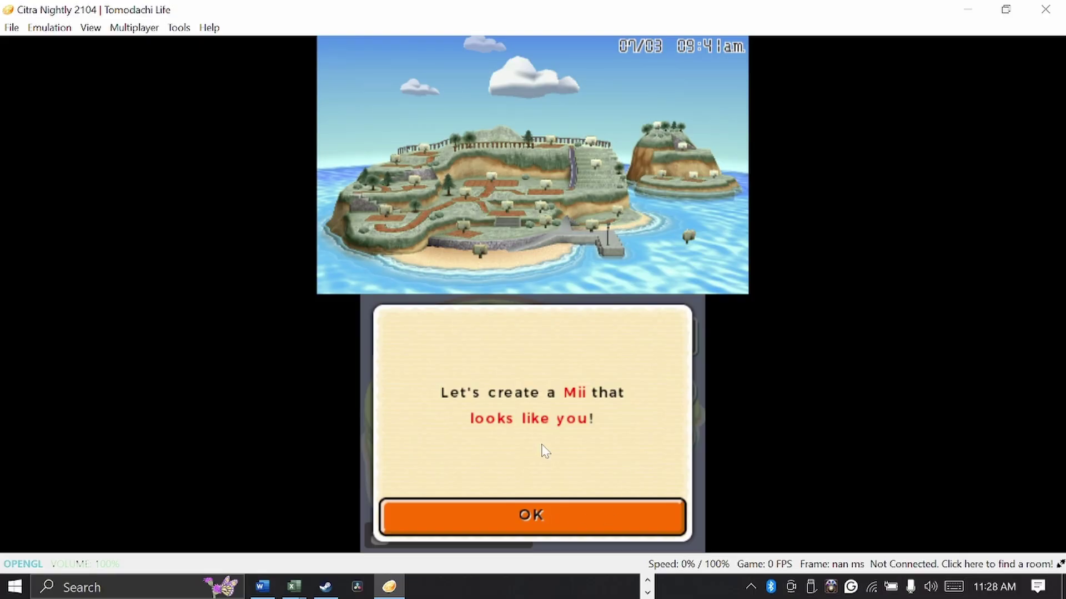
# Resume the game window after the slot 1 state load.
pyautogui.click(467, 17)
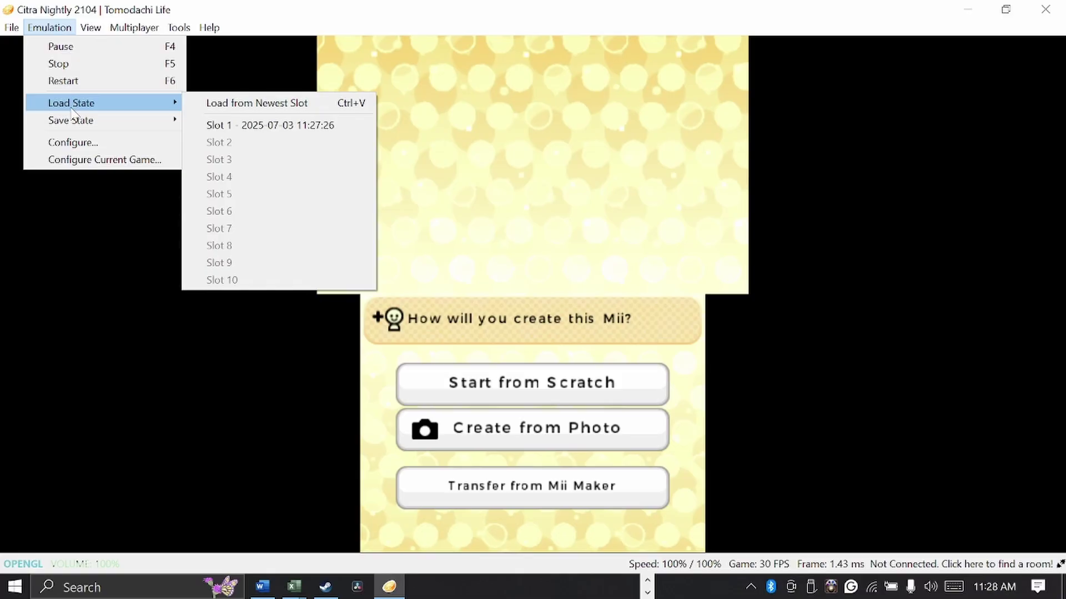
# Reload the slot 1 save state from Emulation > Load State.
pyautogui.click(277, 129)
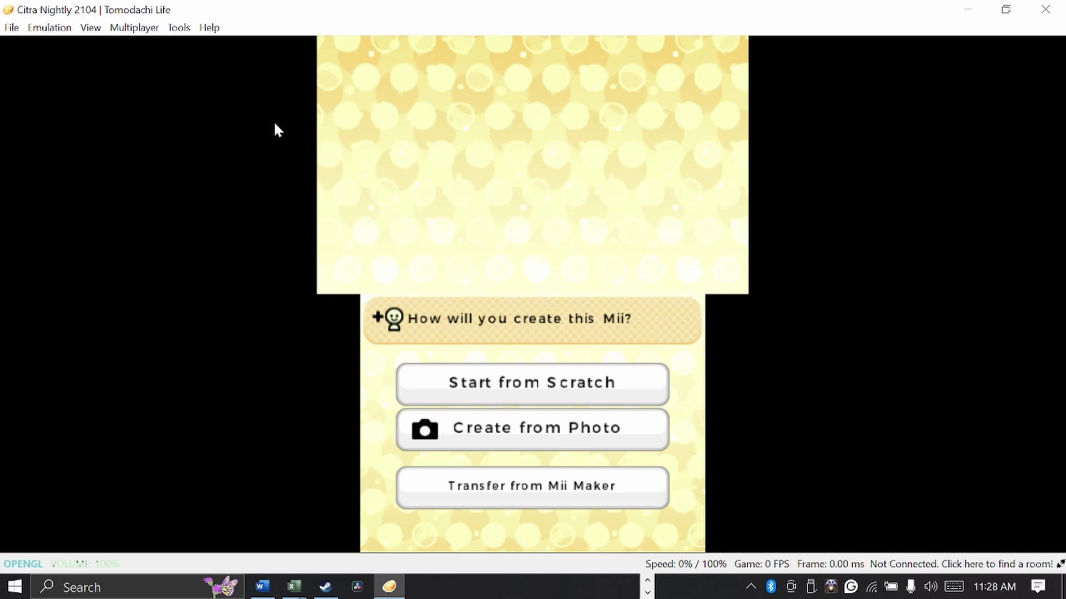